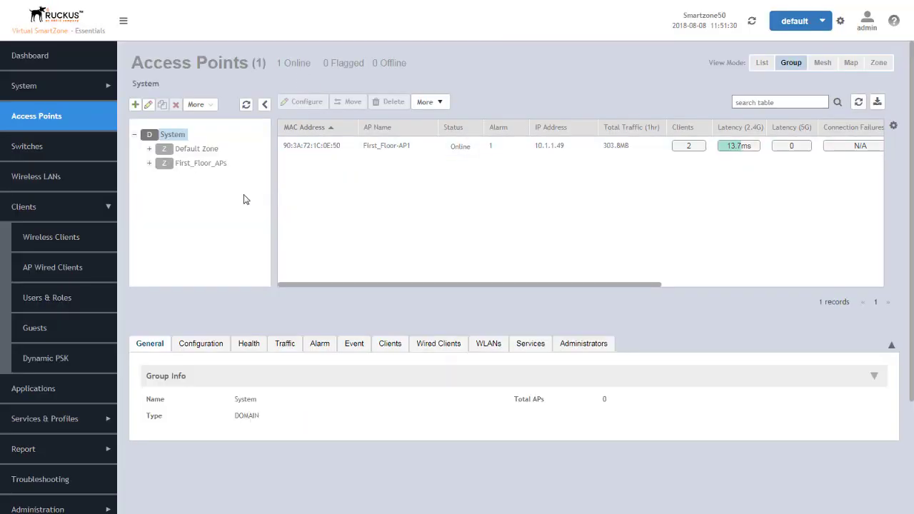
# Confirm Historical Connection Failures is ON for the First_Floor_APs zone and save its configuration.
pyautogui.click(199, 167)
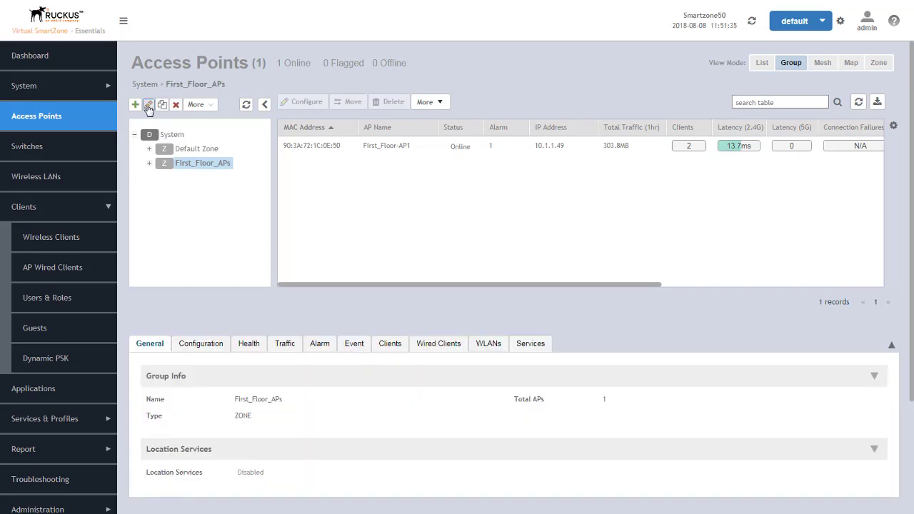
pyautogui.click(149, 105)
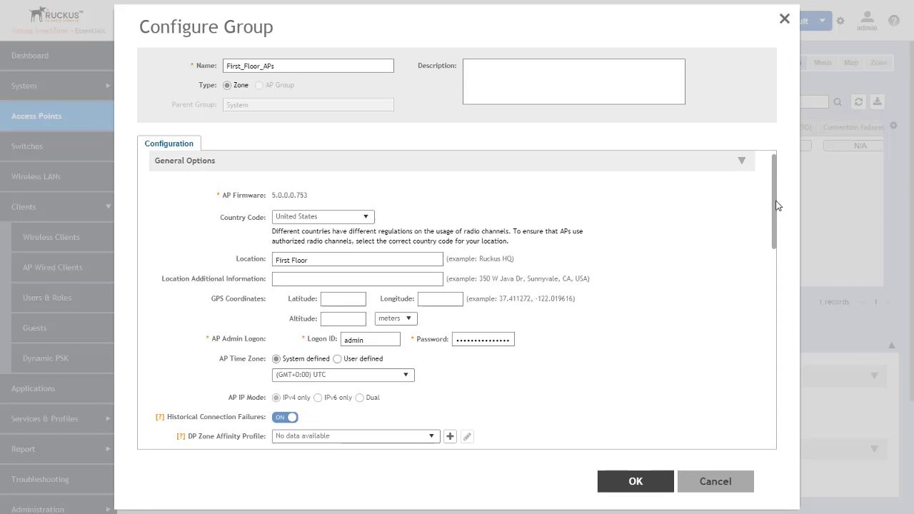
pyautogui.scroll(-3, 776, 207)
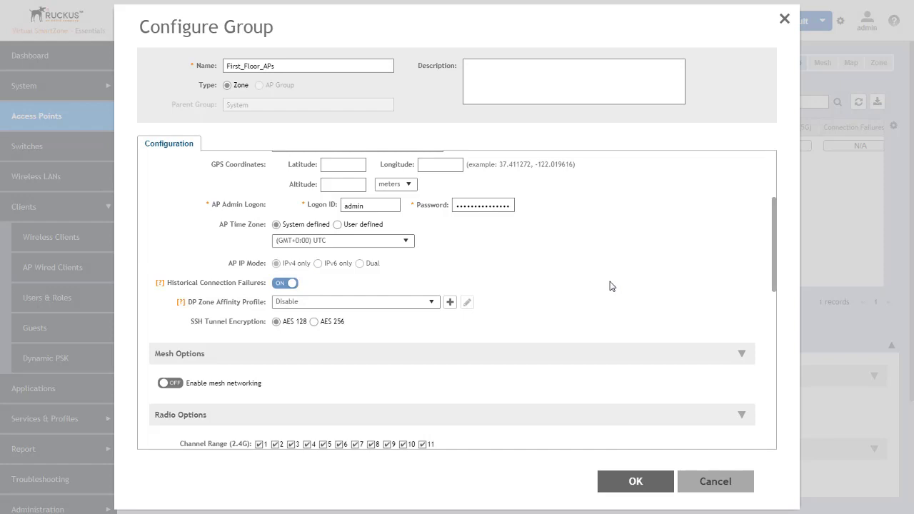
pyautogui.press('Return')
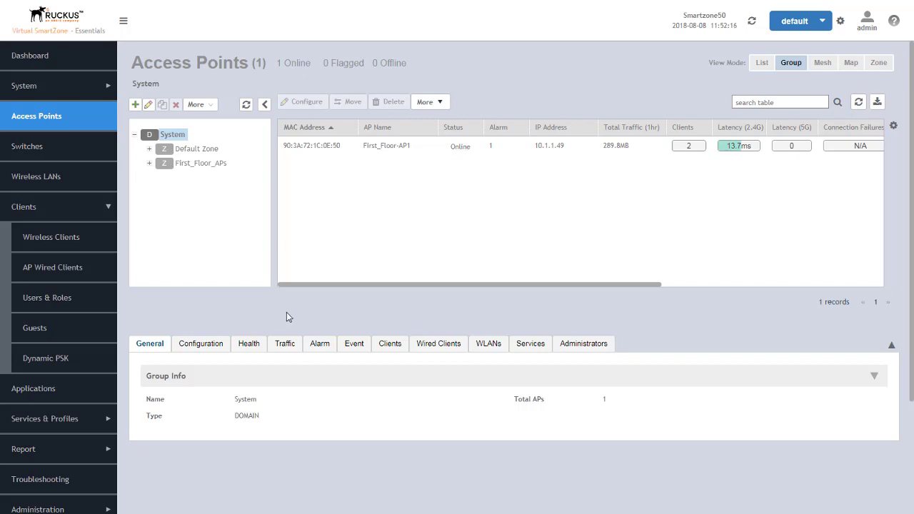
# Look up the Windows PC client's details and actions in Wireless Clients, then go to Troubleshooting.
pyautogui.click(30, 212)
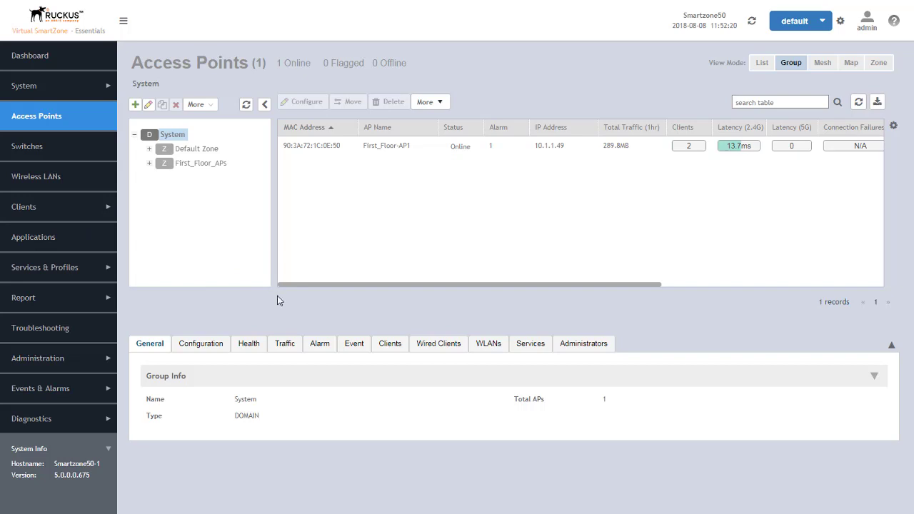
pyautogui.click(32, 209)
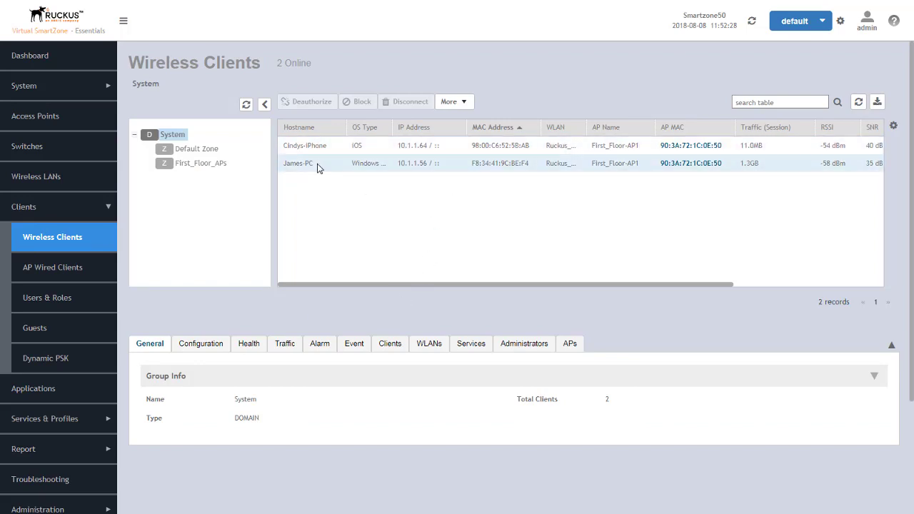
pyautogui.click(319, 166)
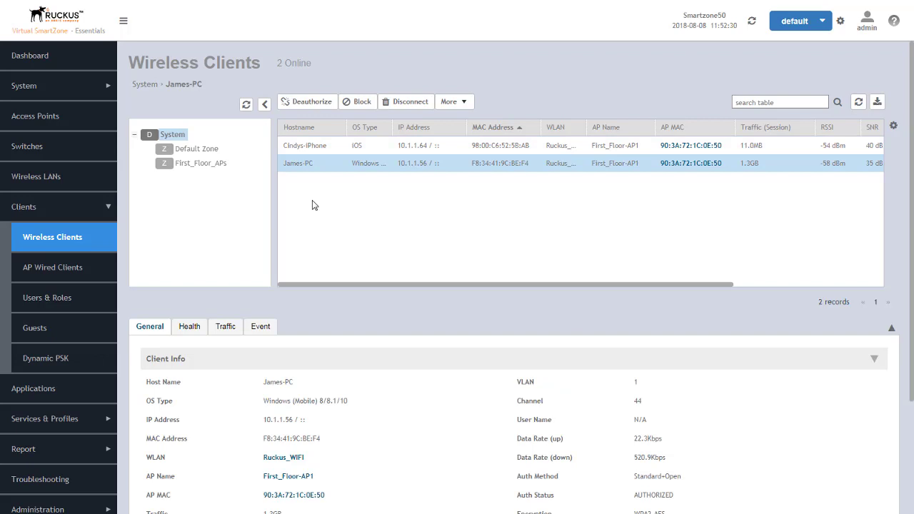
pyautogui.click(465, 104)
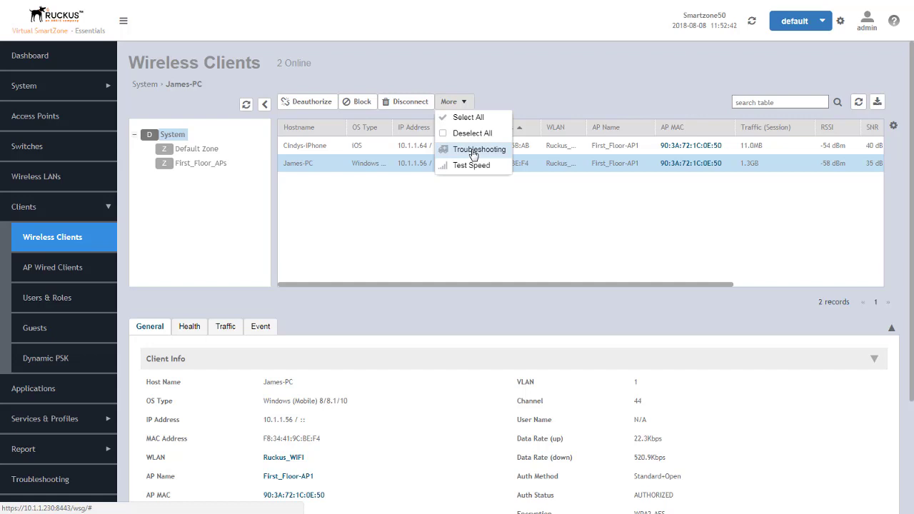
pyautogui.click(425, 226)
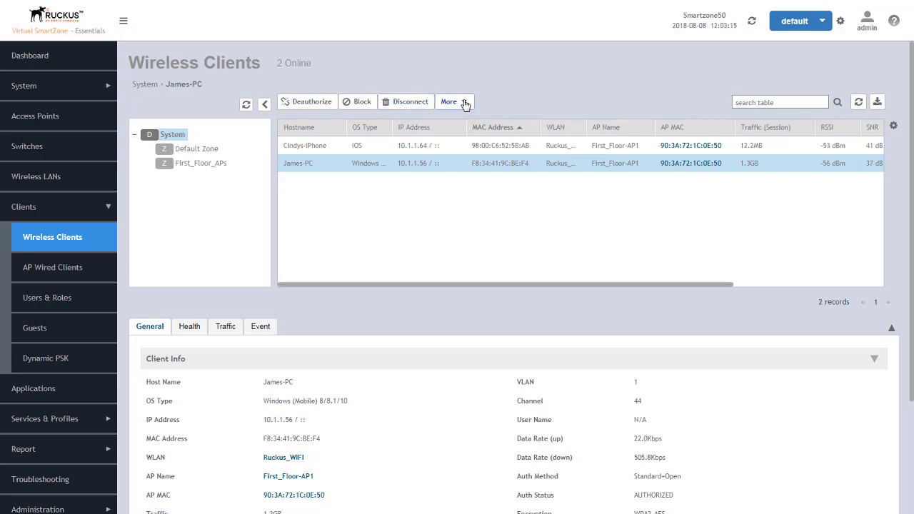
pyautogui.click(455, 101)
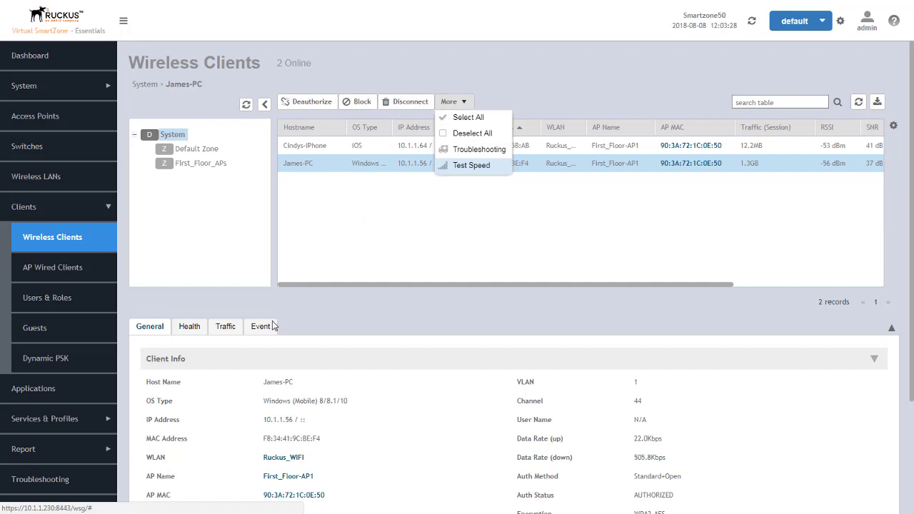
pyautogui.click(43, 482)
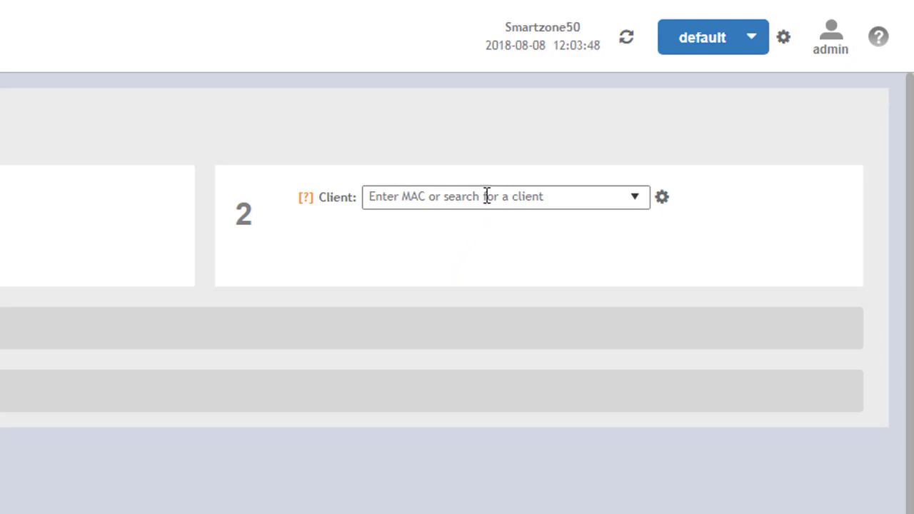
pyautogui.write('James')
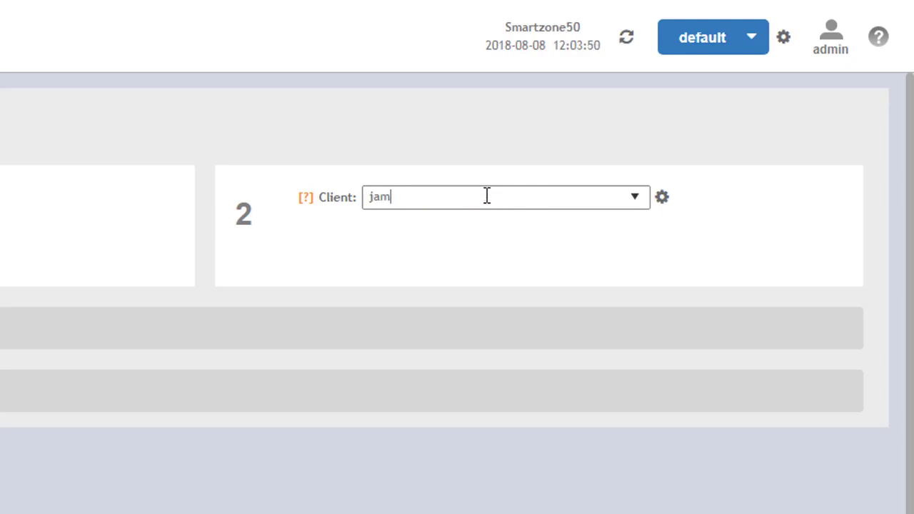
pyautogui.press('Return')
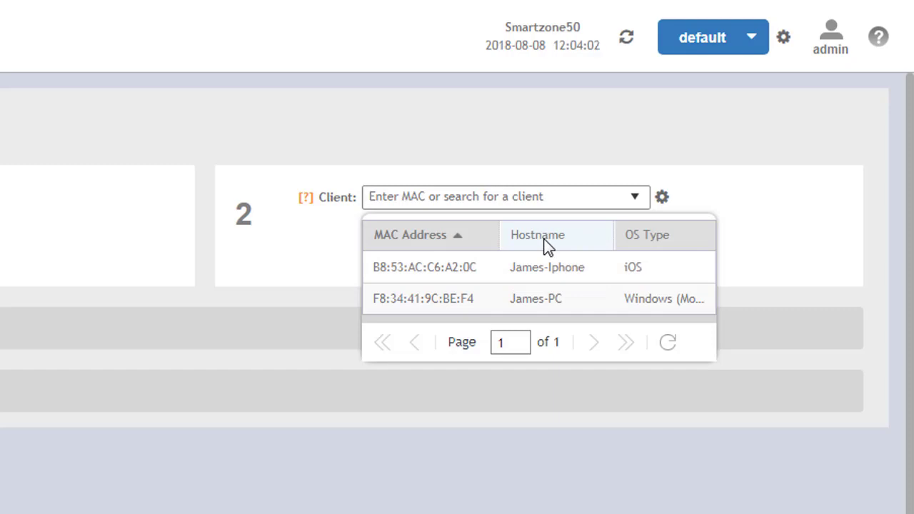
pyautogui.click(556, 451)
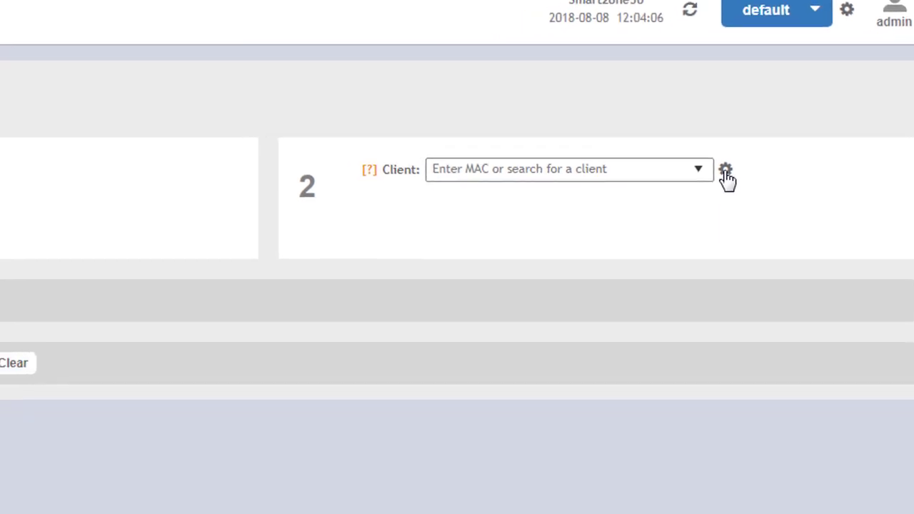
# Set the client search to connected clients and list the currently connected clients.
pyautogui.click(726, 171)
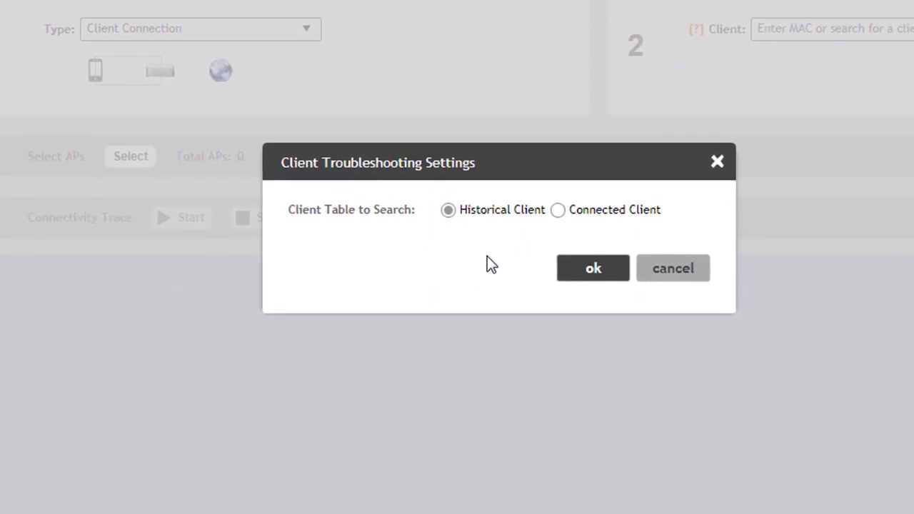
pyautogui.click(540, 212)
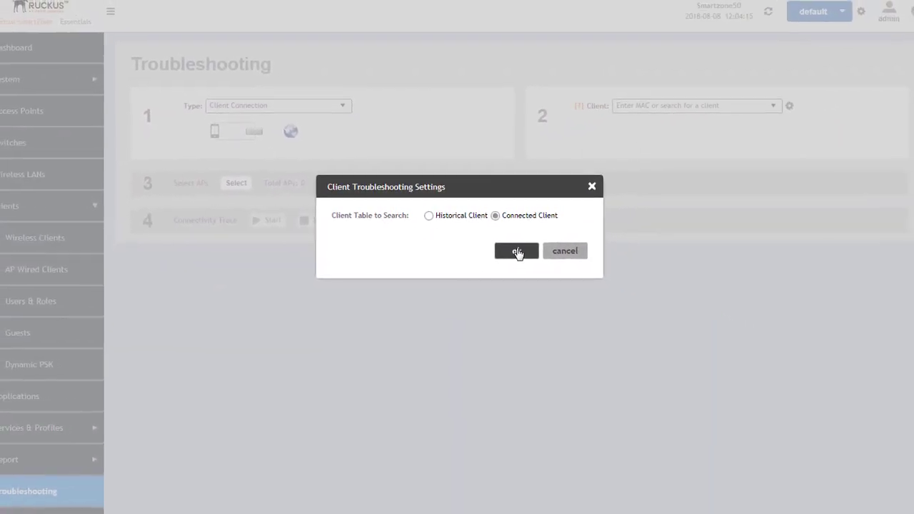
pyautogui.click(517, 251)
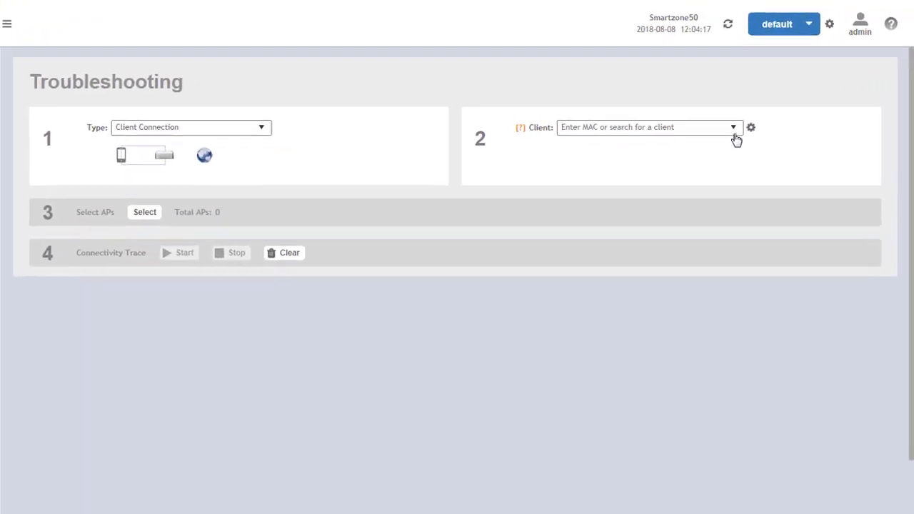
pyautogui.click(735, 132)
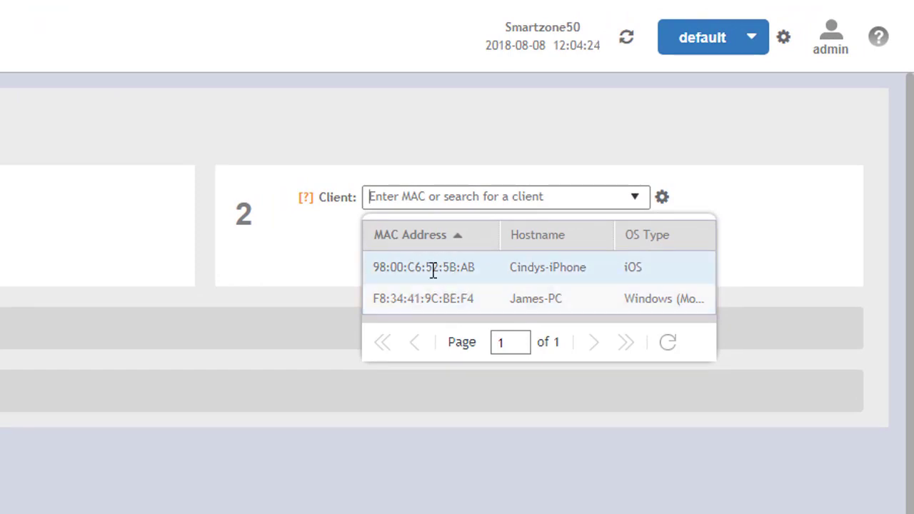
# Switch the client search back to historical clients and list them to choose from.
pyautogui.click(766, 204)
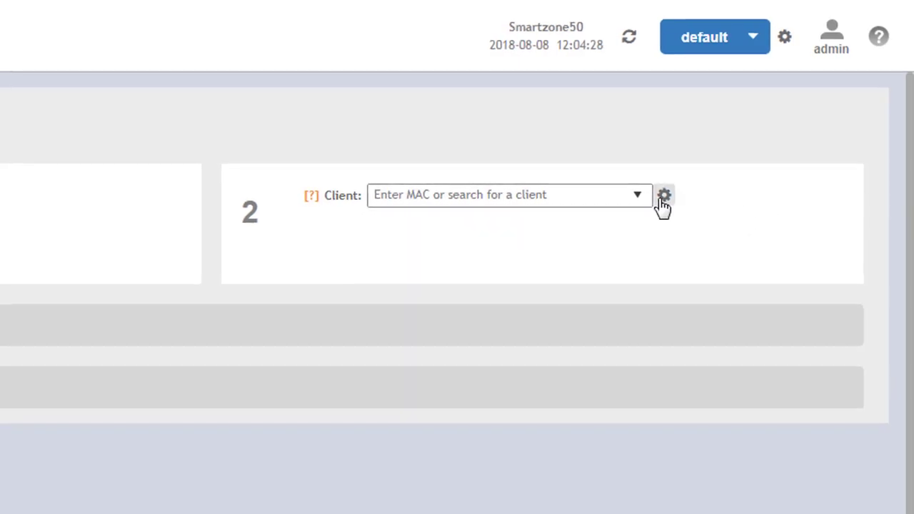
pyautogui.click(664, 199)
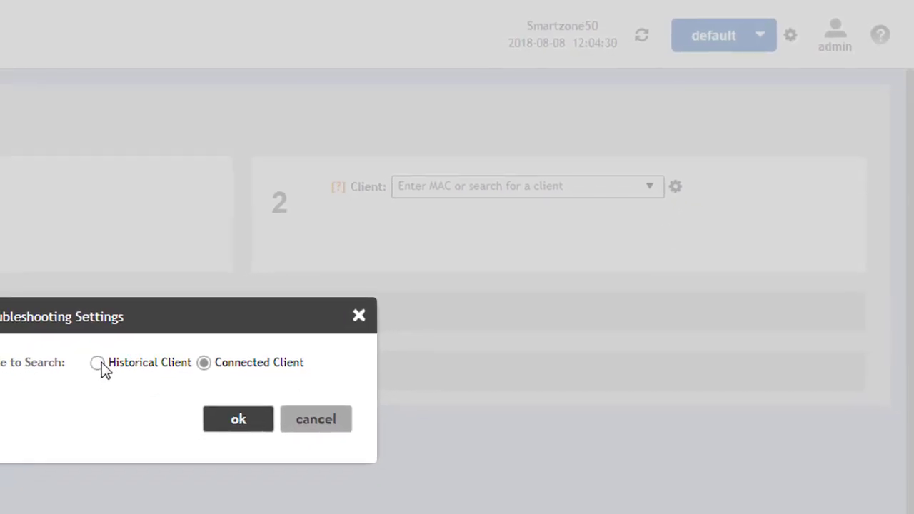
pyautogui.click(98, 363)
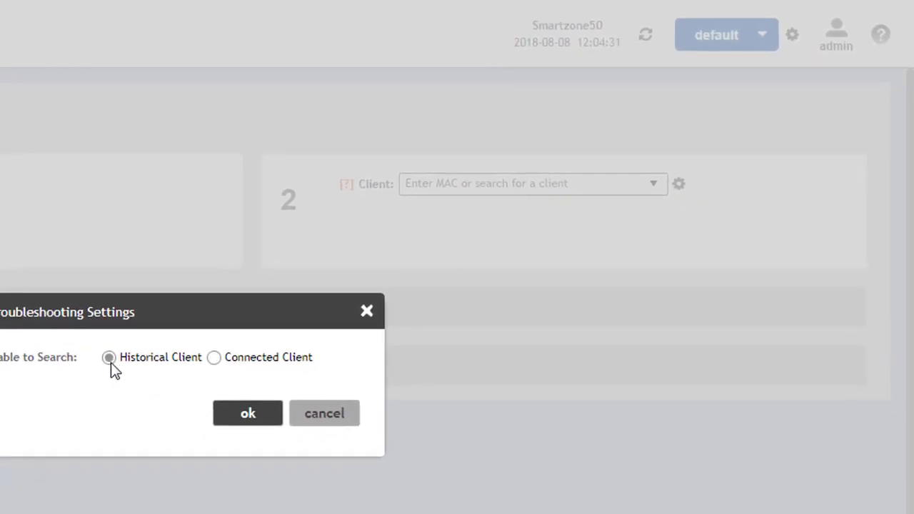
pyautogui.click(240, 420)
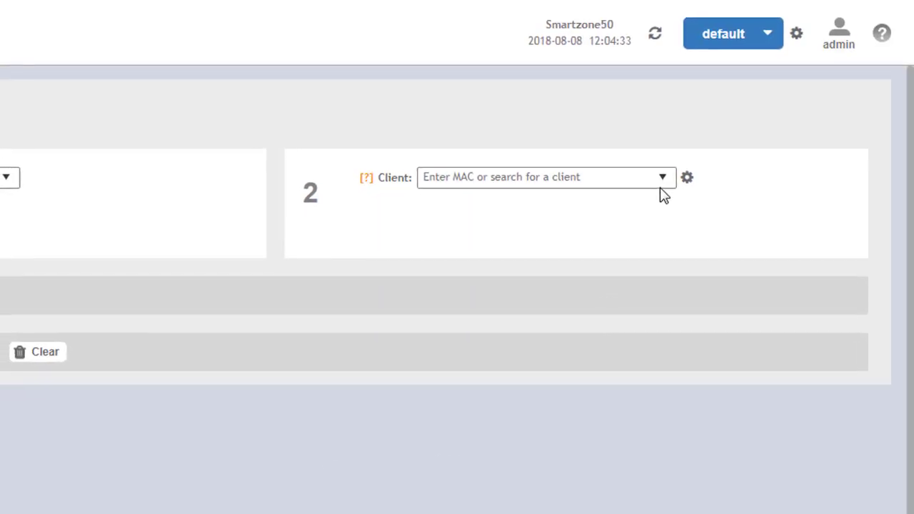
pyautogui.click(663, 186)
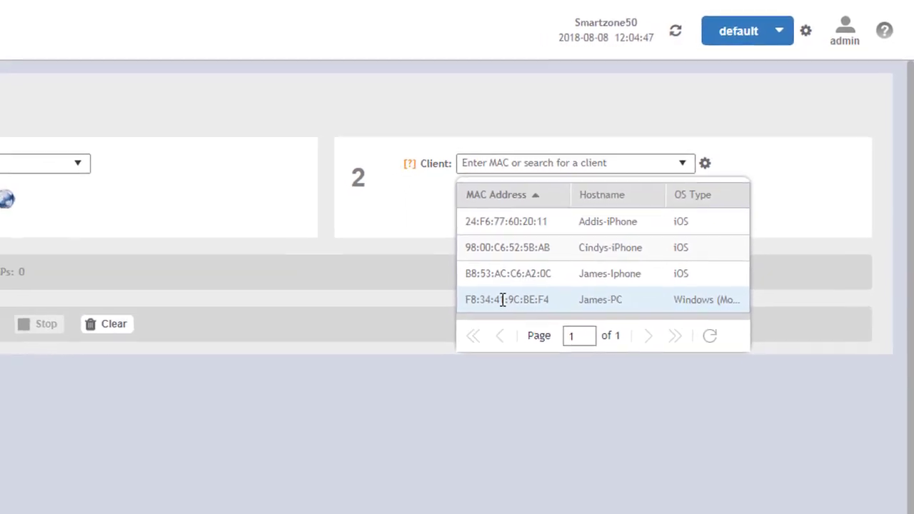
# Trace the Windows PC client and zoom its Connection chart into the 13:10–13:55 failures on 6 Aug.
pyautogui.click(503, 299)
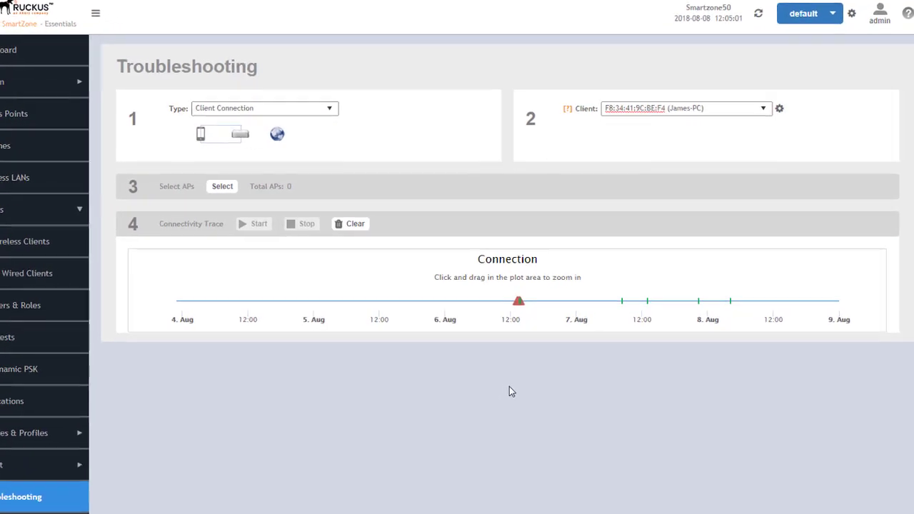
pyautogui.moveTo(512, 311)
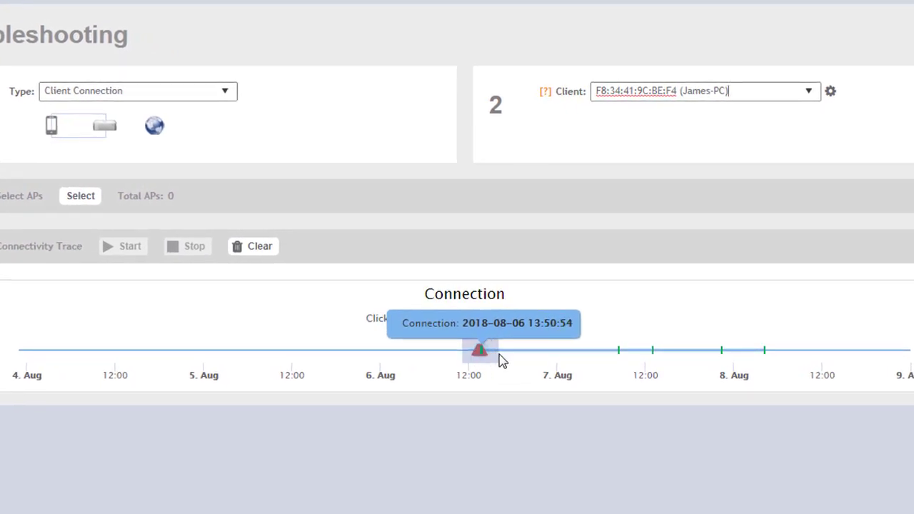
pyautogui.moveTo(500, 361); pyautogui.dragTo(501, 361)
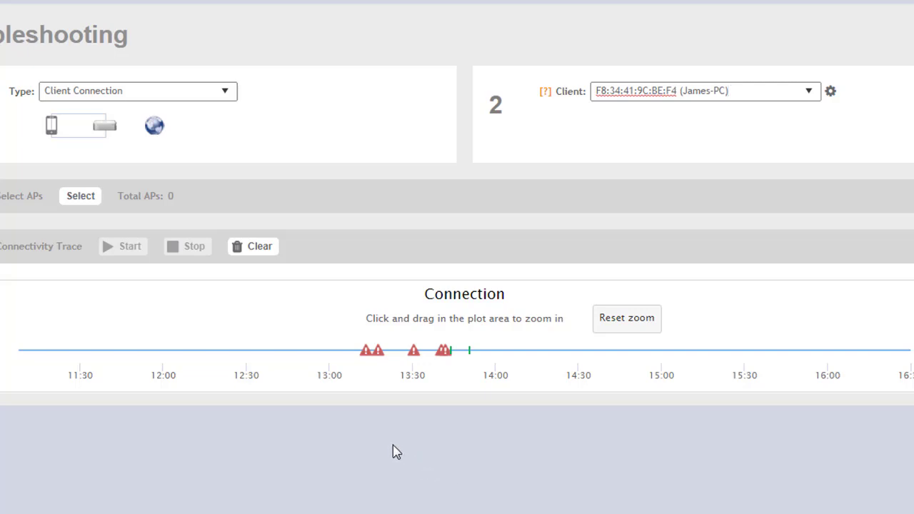
pyautogui.moveTo(349, 358)
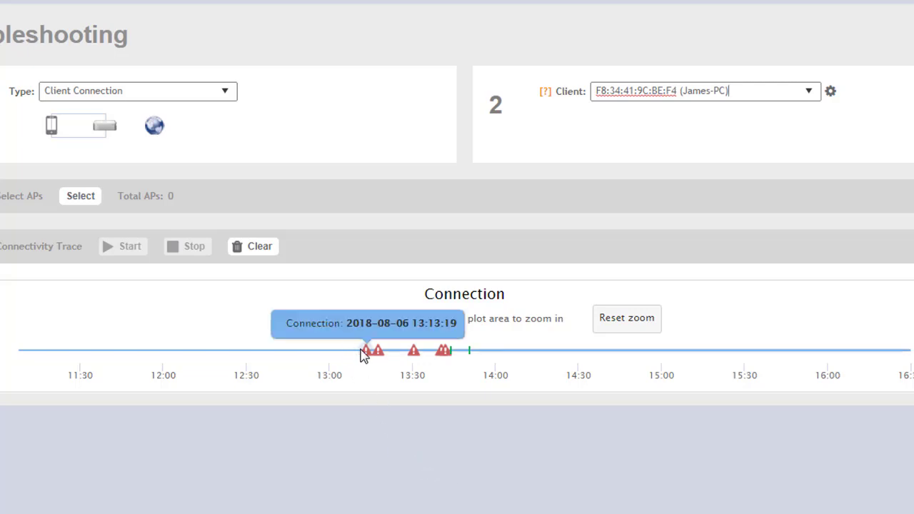
pyautogui.moveTo(347, 353); pyautogui.dragTo(481, 353)
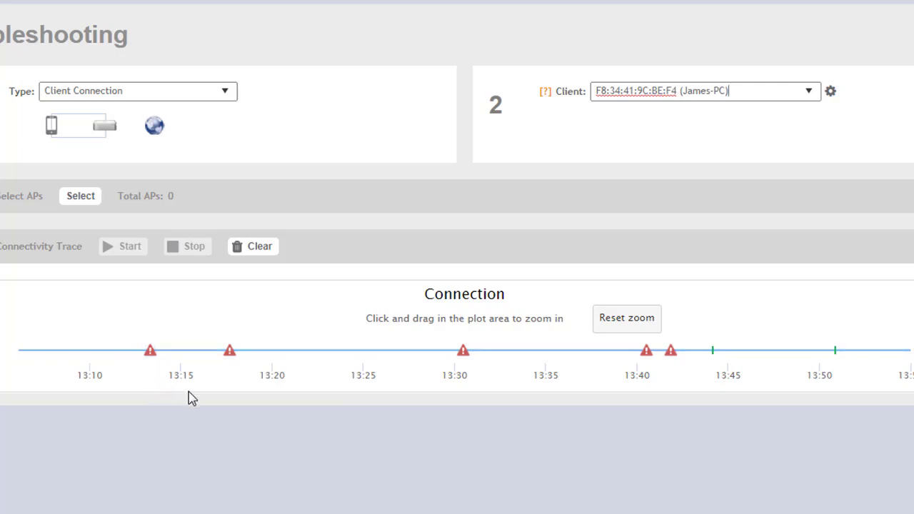
pyautogui.moveTo(468, 357)
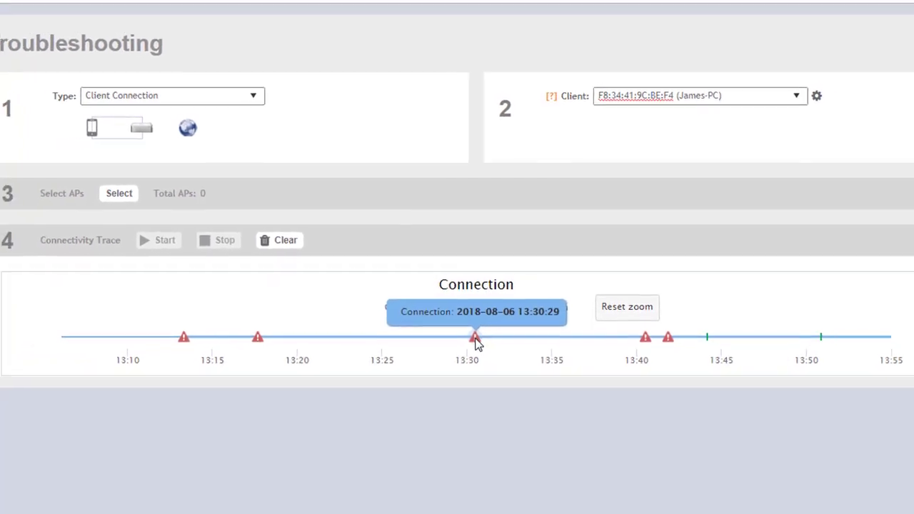
# View the 13:30, 13:40, 13:42 and 13:13 failure traces, then reset the timeline to 4–9 Aug.
pyautogui.click(476, 339)
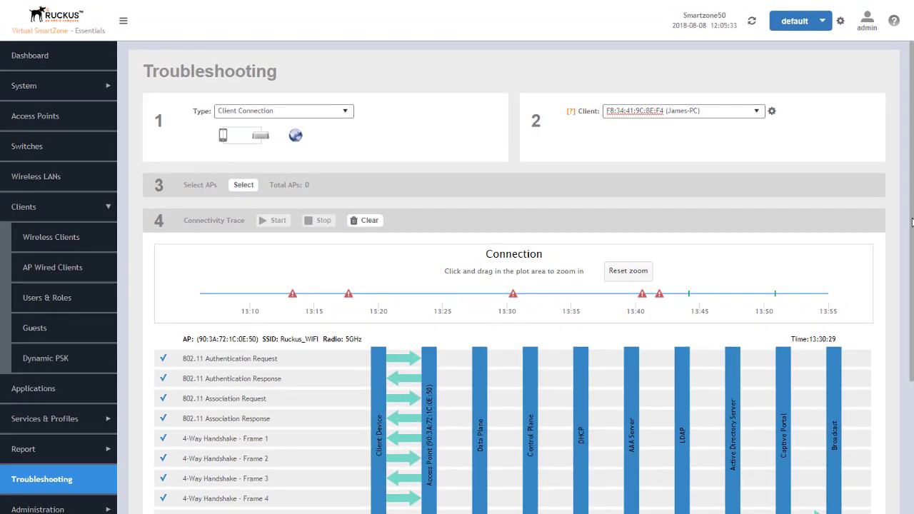
pyautogui.moveTo(911, 223); pyautogui.dragTo(912, 365)
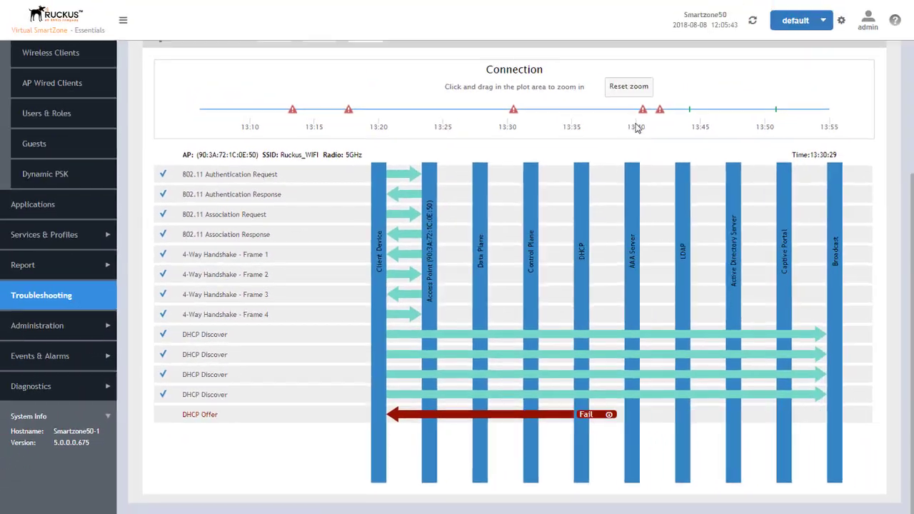
pyautogui.moveTo(645, 110)
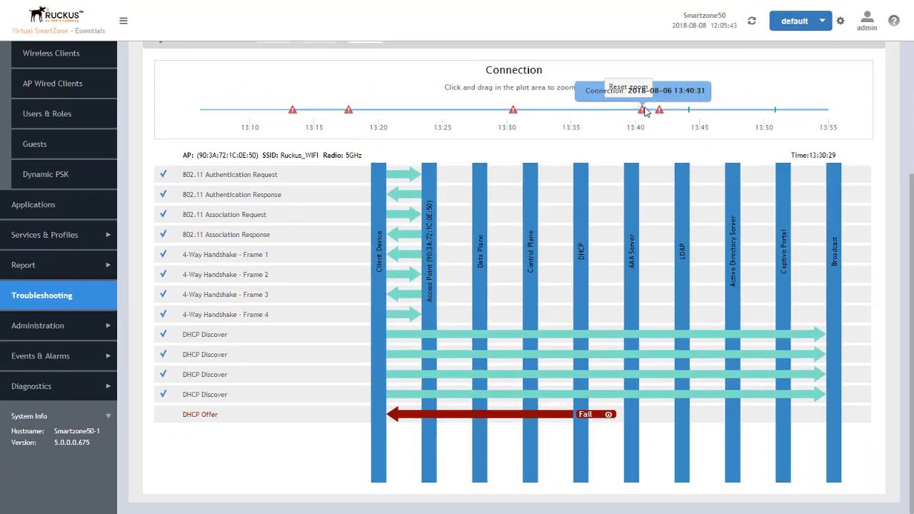
pyautogui.click(643, 113)
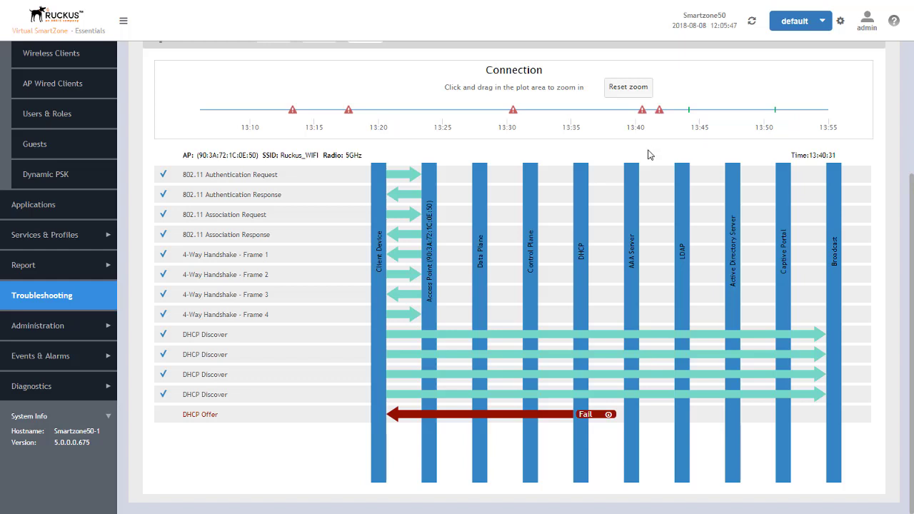
pyautogui.click(662, 112)
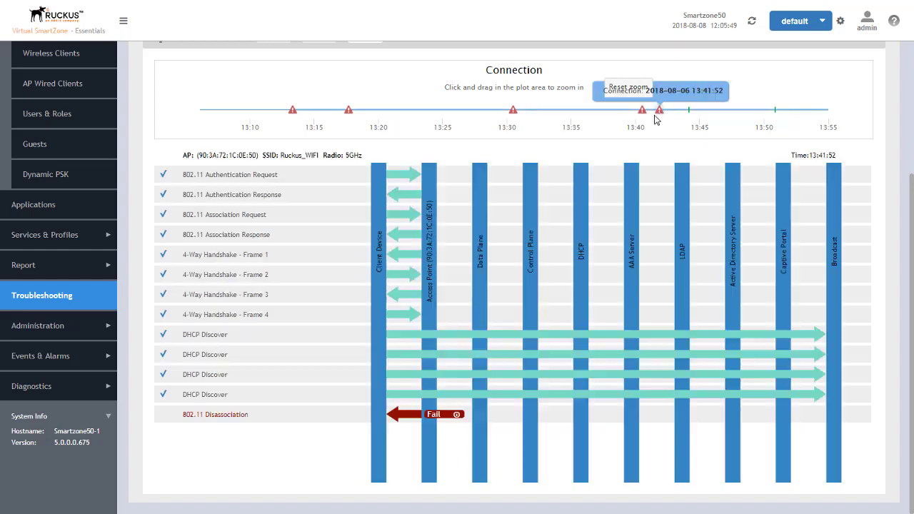
pyautogui.click(293, 111)
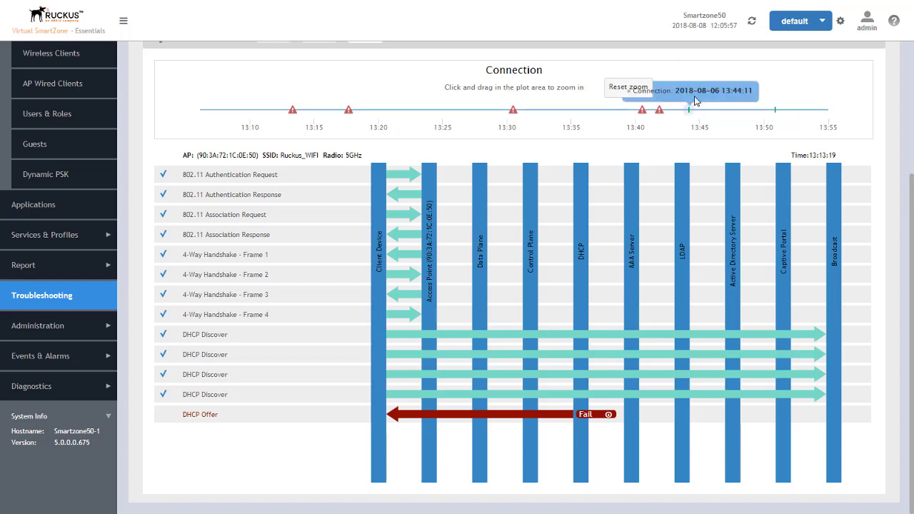
pyautogui.click(623, 91)
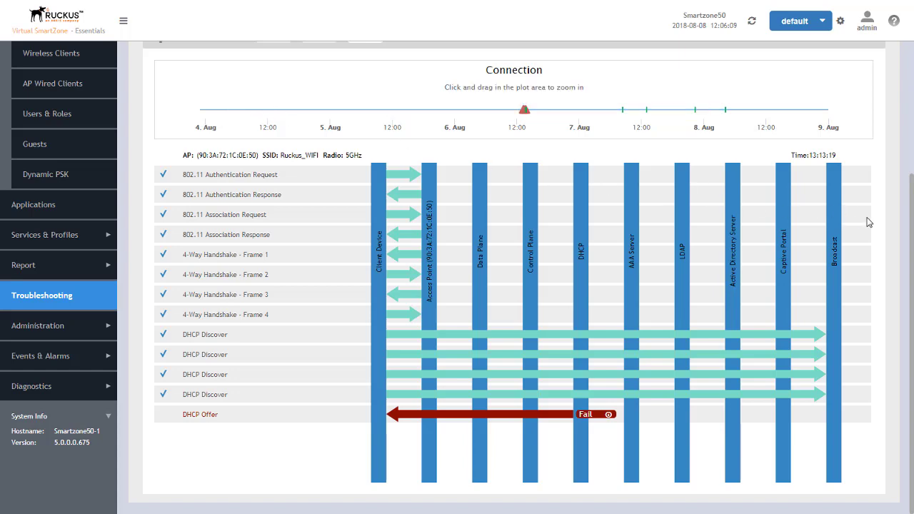
pyautogui.moveTo(913, 219); pyautogui.dragTo(913, 62)
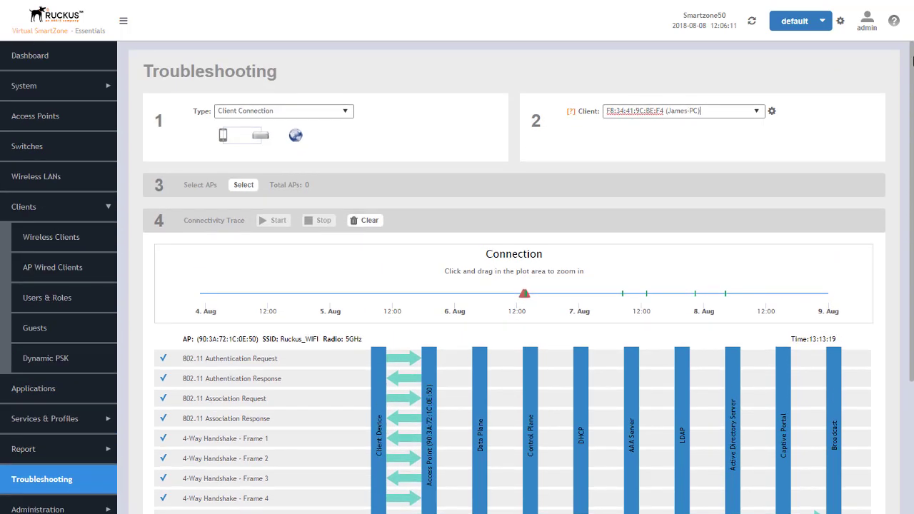
# Switch the trace to the second iPhone client and zoom to 08:00–12:30 on 8 Aug.
pyautogui.click(756, 114)
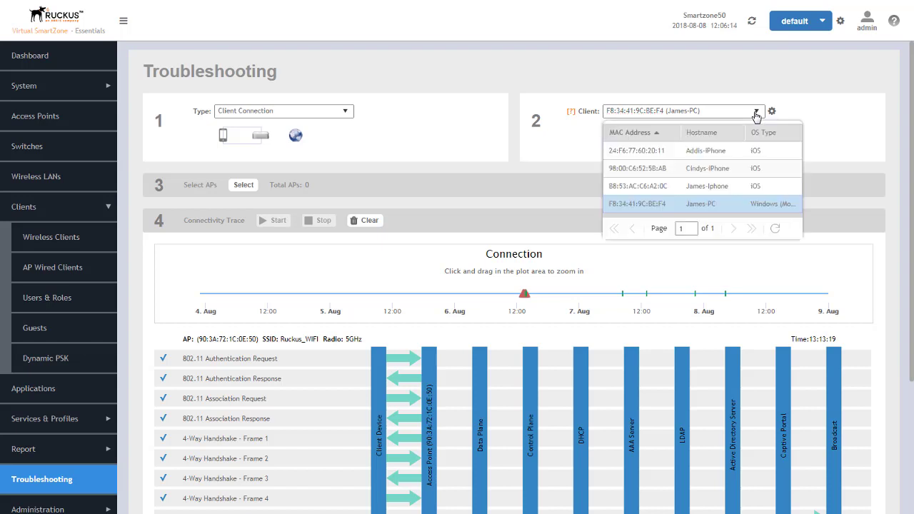
pyautogui.click(629, 170)
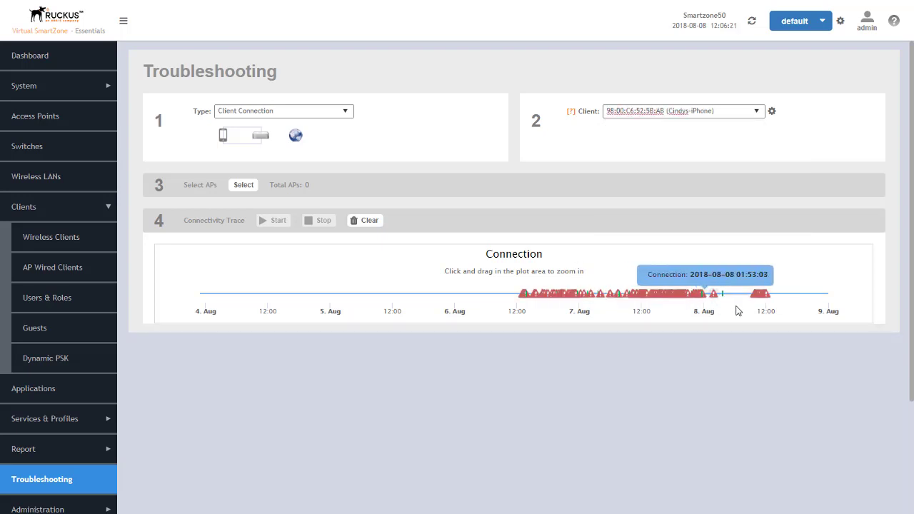
pyautogui.moveTo(745, 297); pyautogui.dragTo(769, 325)
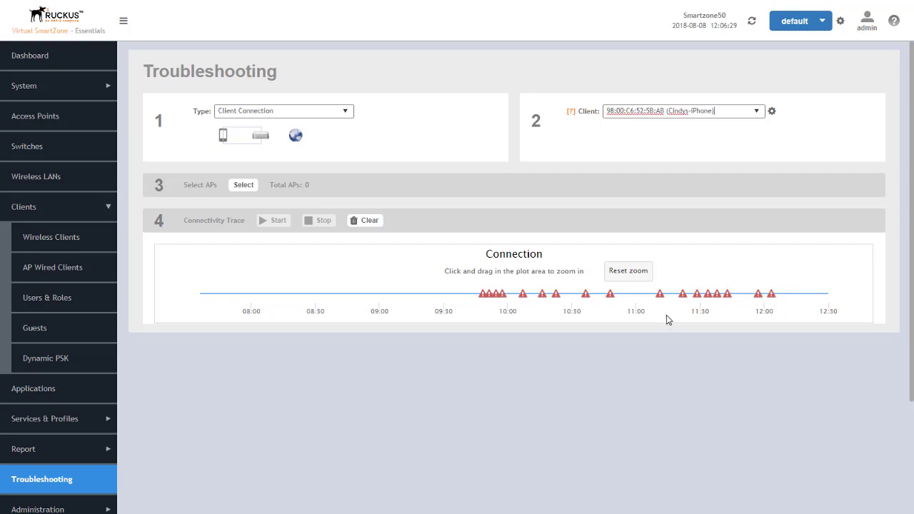
# Open the 11:11:09 failed connection trace, then reset the timeline to 4–9 Aug.
pyautogui.click(661, 296)
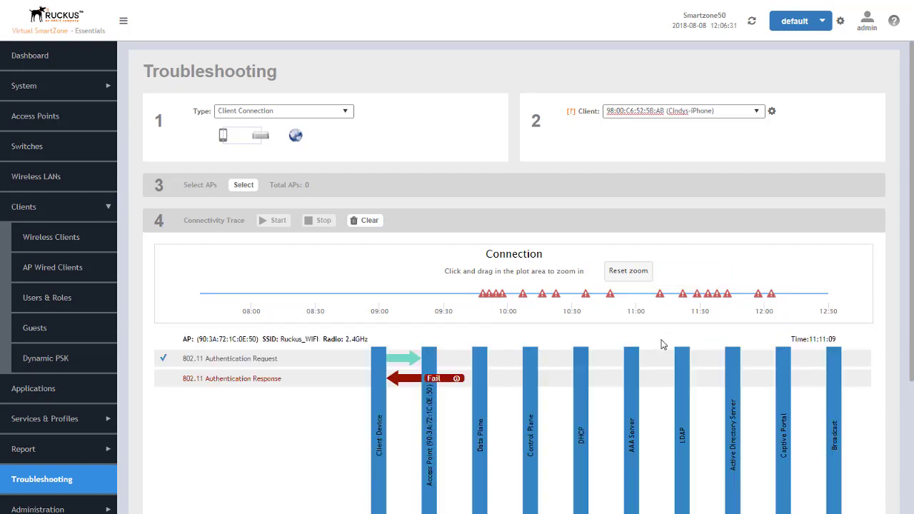
pyautogui.scroll(-3, 686, 368)
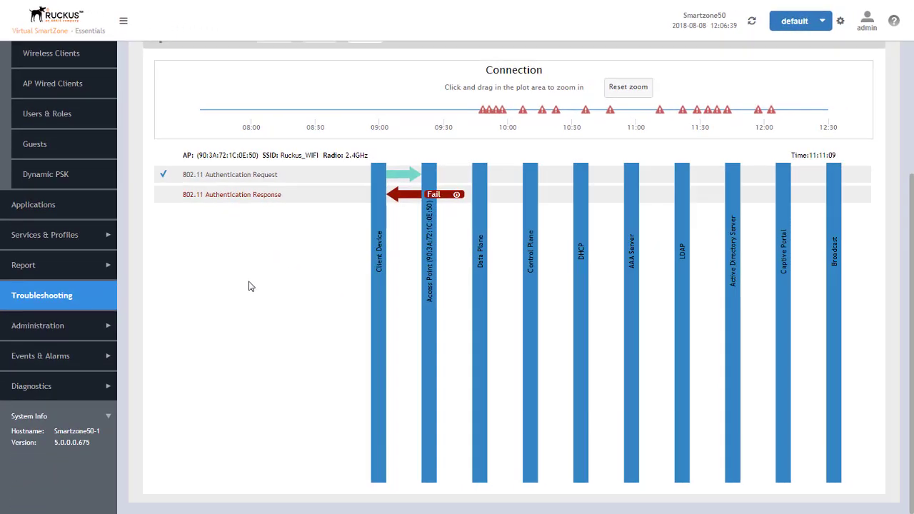
pyautogui.scroll(3, 300, 329)
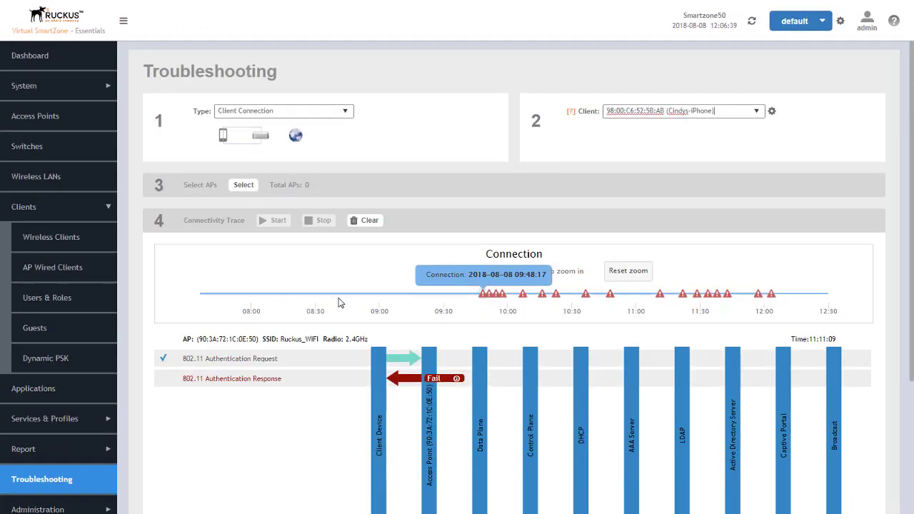
pyautogui.click(619, 277)
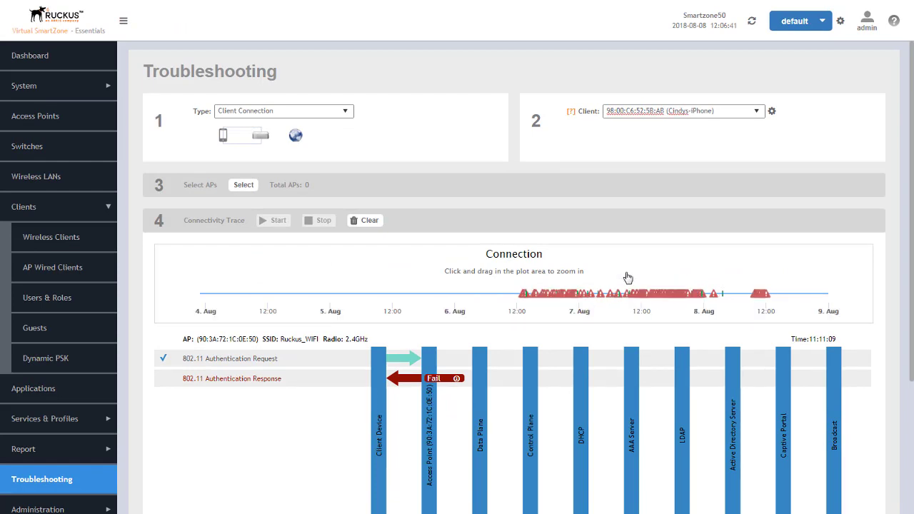